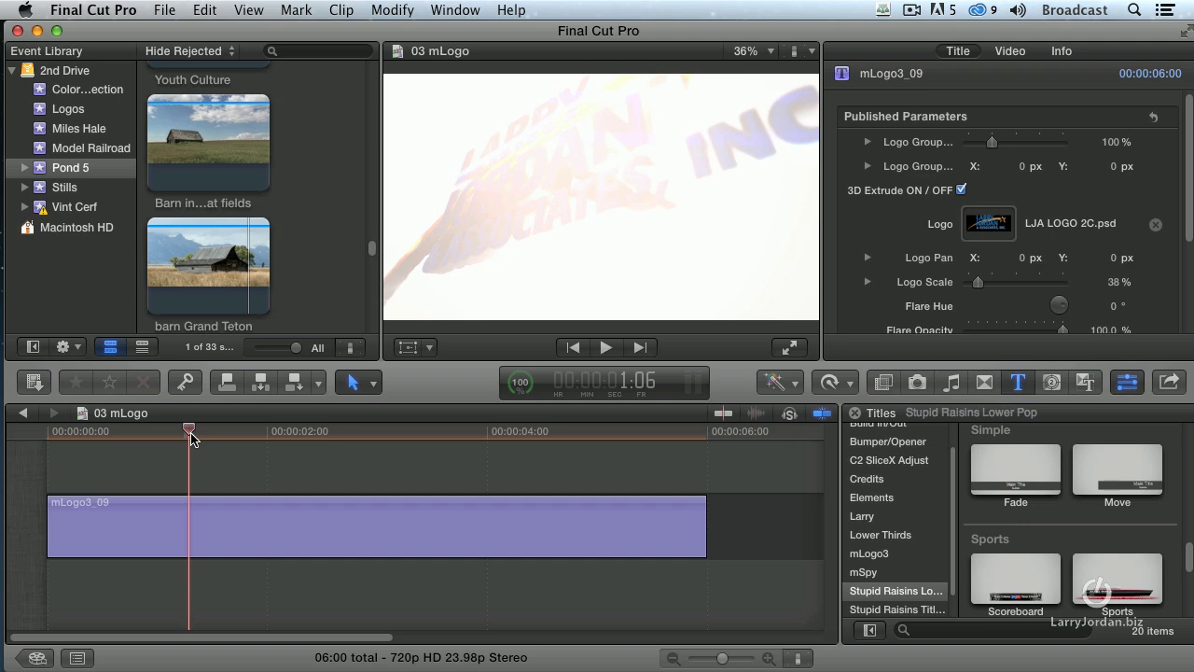
# Show the Logos event clips and reselect the mLogo3_09 timeline title at about 1:11.
pyautogui.moveTo(190, 437); pyautogui.dragTo(211, 437)
pyautogui.click(64, 111)
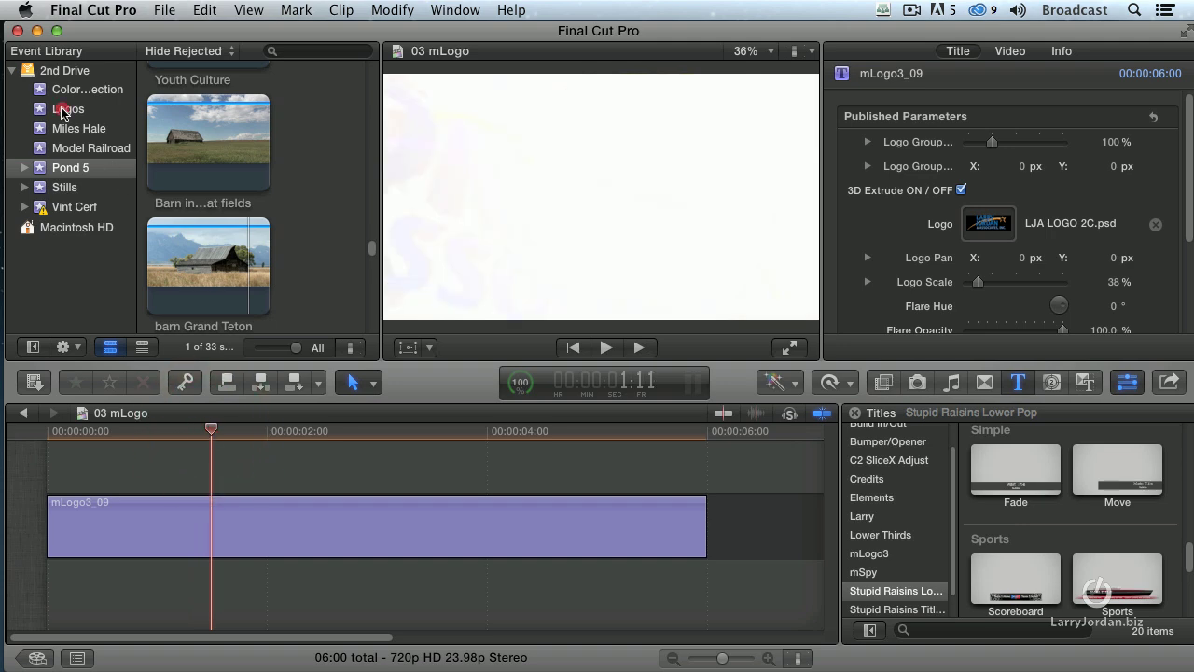
pyautogui.click(63, 110)
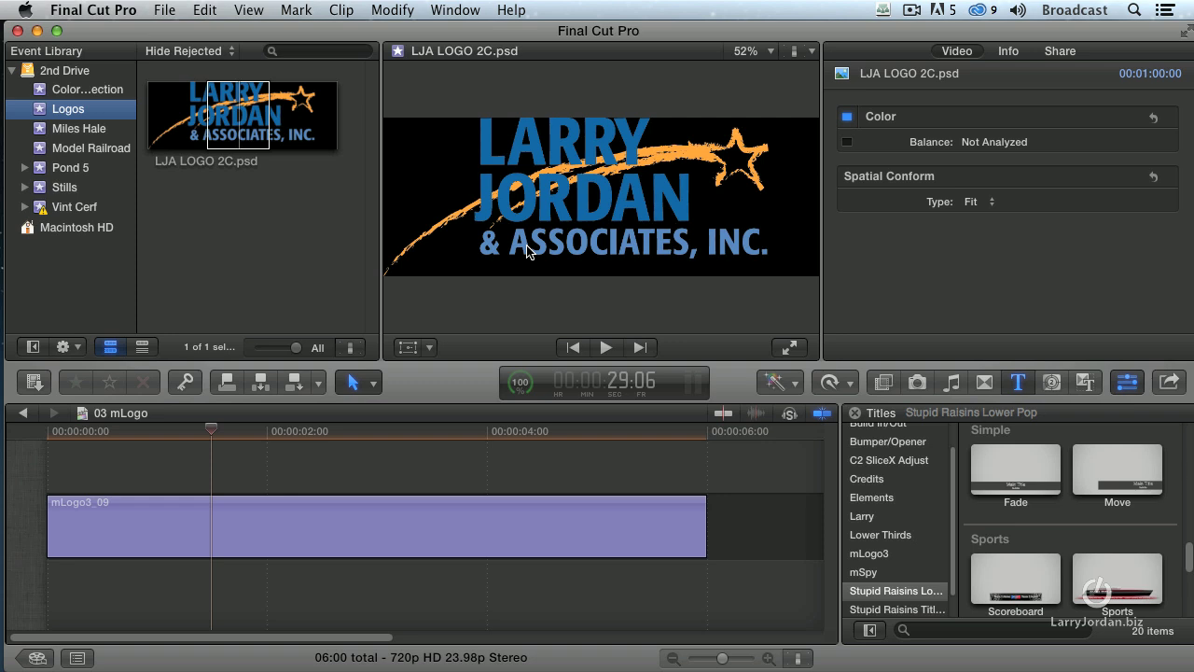
pyautogui.click(413, 538)
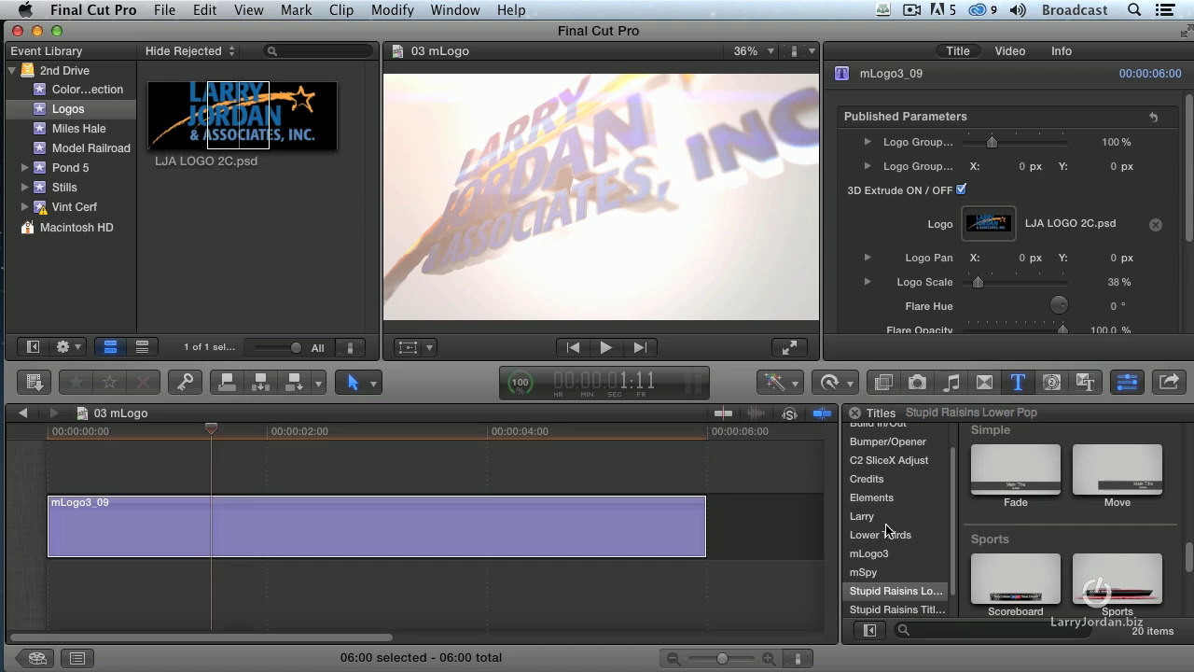
# Open the mLogo3 collection and browse templates such as mLogo3_17 and mLogo3_20.
pyautogui.click(888, 556)
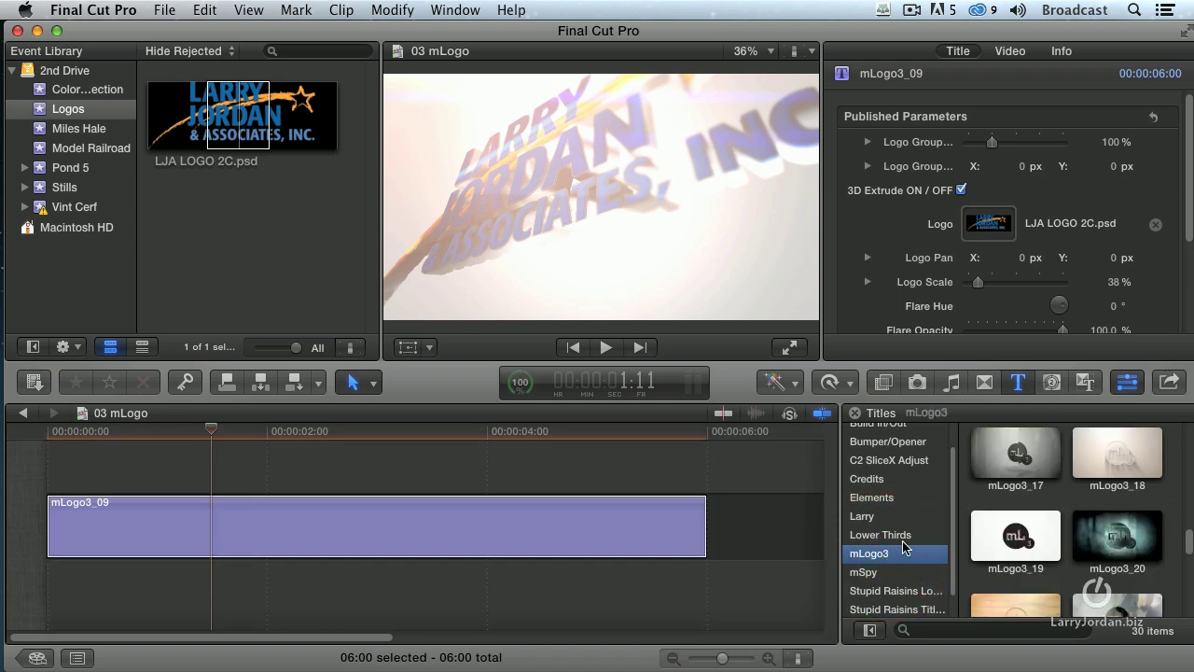
pyautogui.scroll(2, 1014, 467)
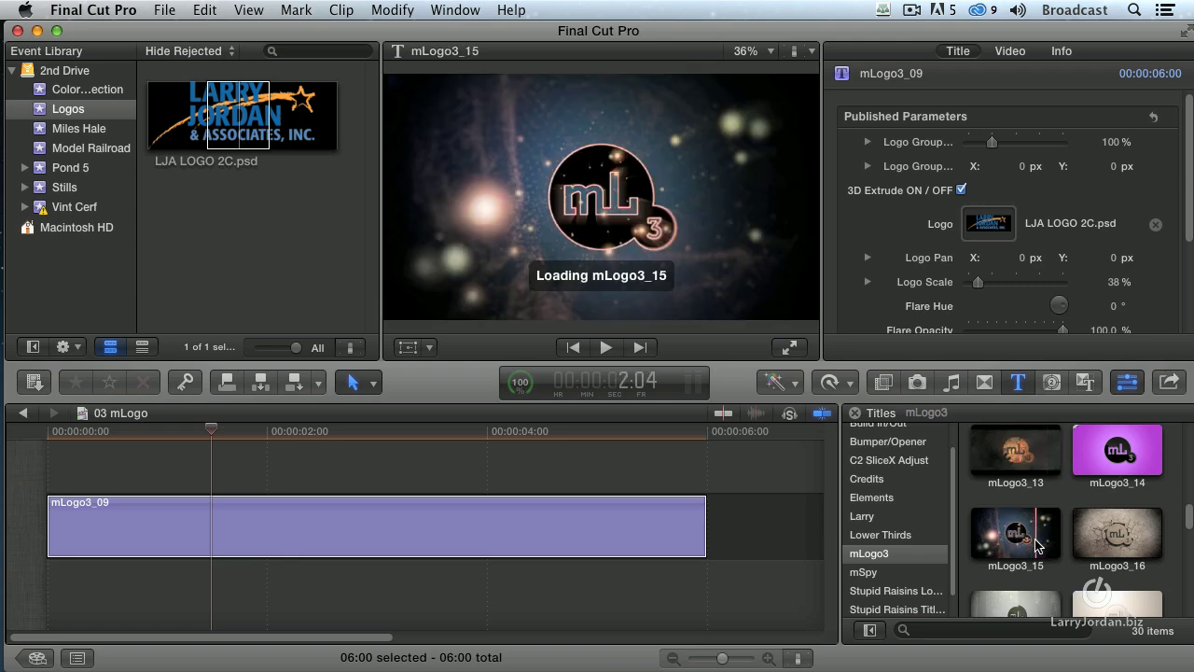
pyautogui.scroll(-2, 1023, 546)
pyautogui.scroll(-2, 1022, 547)
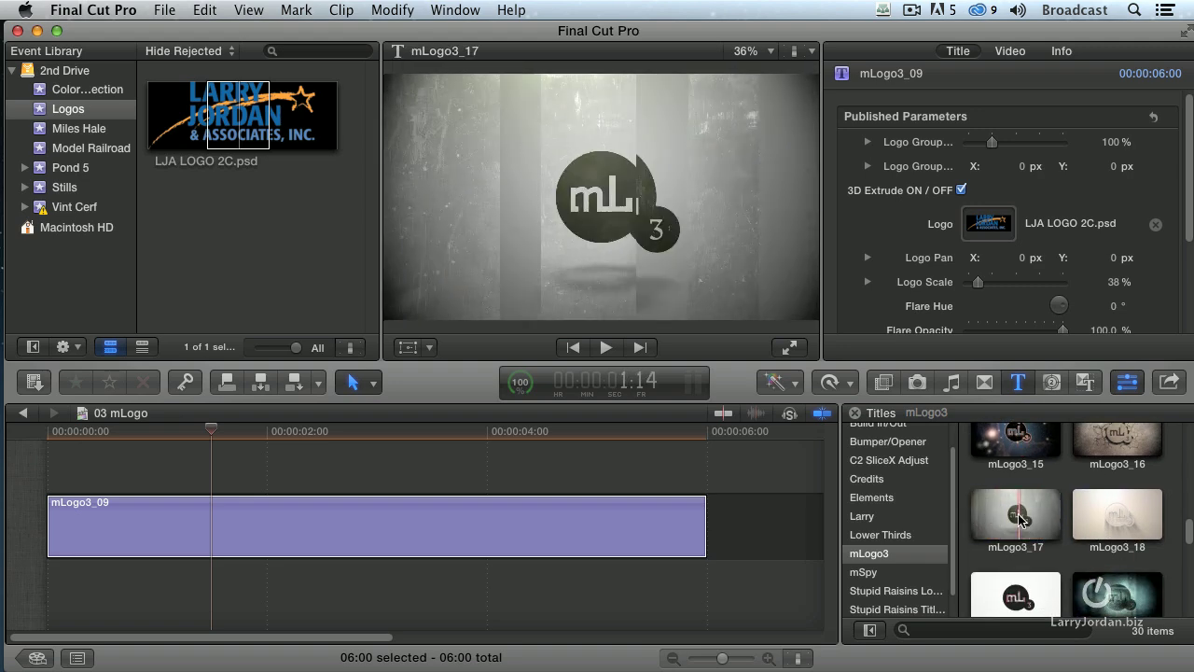
pyautogui.scroll(-2, 1045, 522)
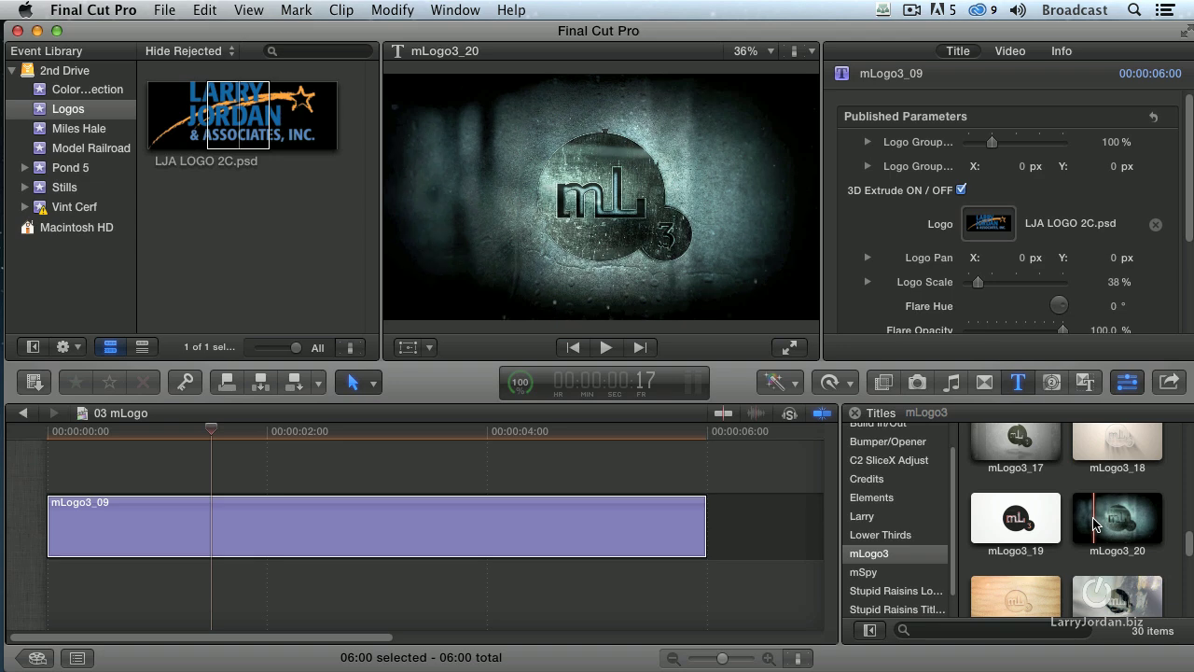
pyautogui.scroll(-3, 1095, 525)
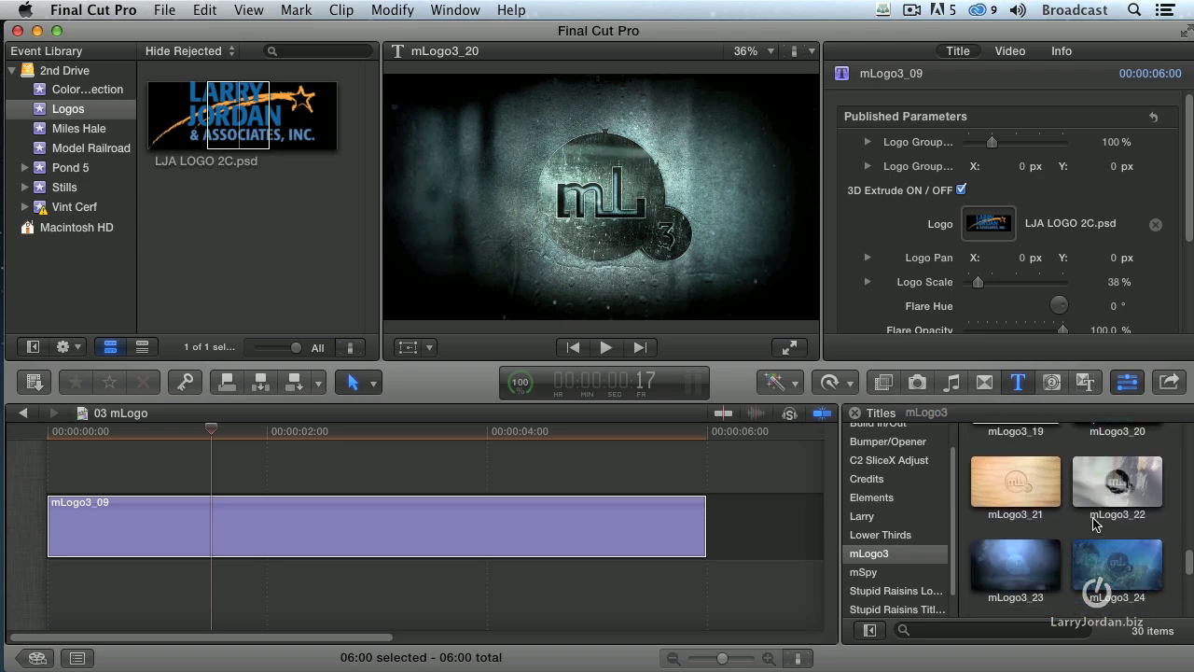
pyautogui.scroll(-1, 1094, 524)
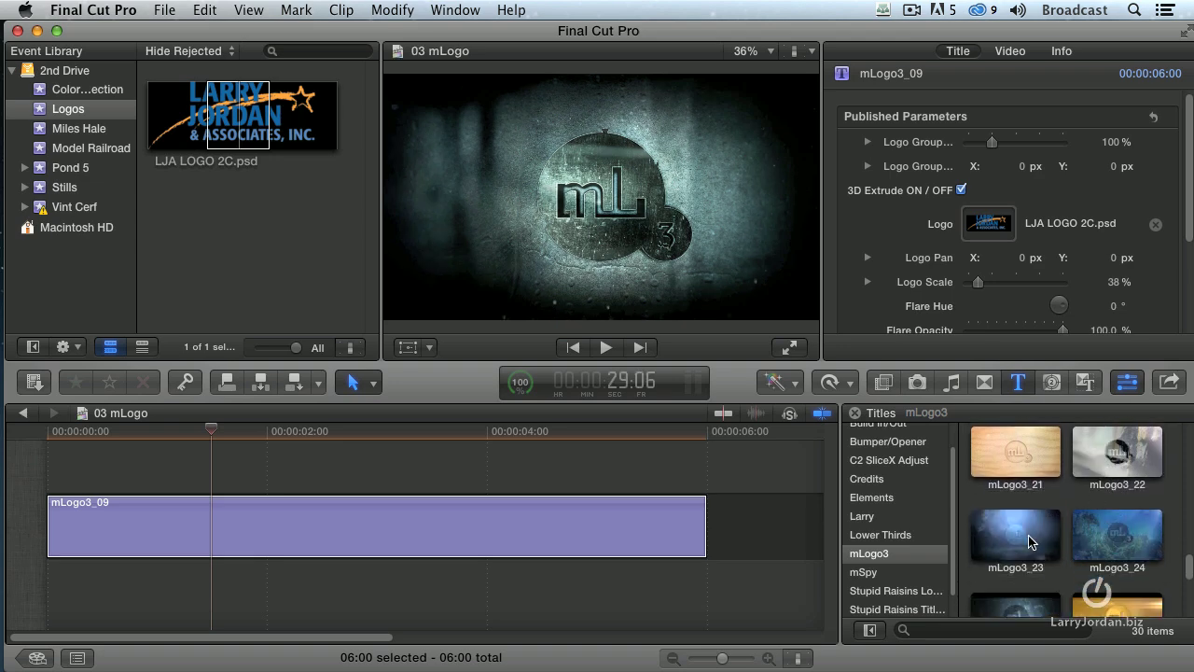
# Select the timeline title and preview the mLogo3_08 and mLogo3_09 templates.
pyautogui.click(520, 519)
pyautogui.scroll(1, 1137, 483)
pyautogui.scroll(10, 1136, 484)
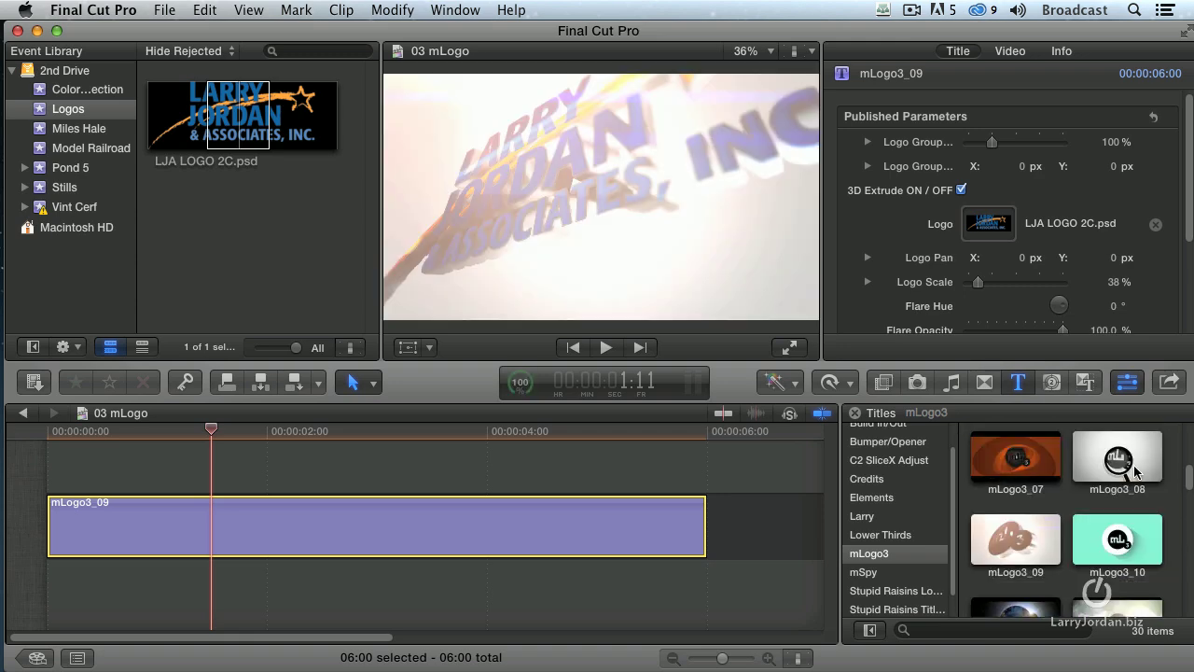
pyautogui.click(1114, 453)
pyautogui.click(1035, 527)
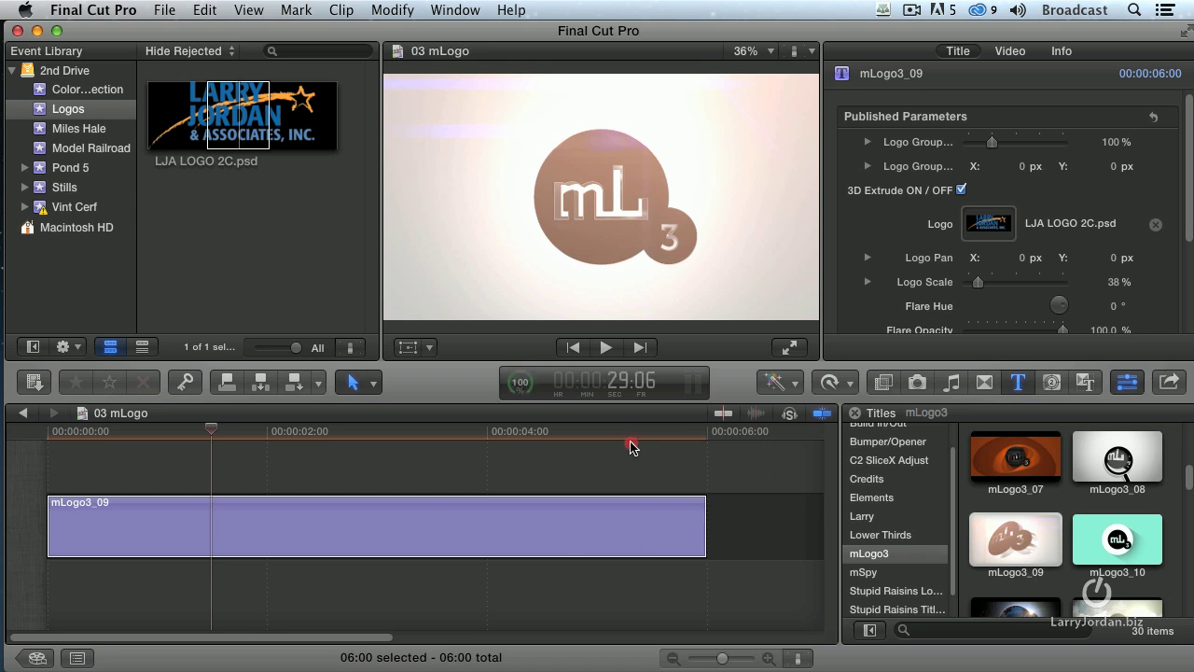
# Drop mLogo3_09 onto the timeline title and show its published parameters in the Inspector.
pyautogui.click(474, 469)
pyautogui.click(1020, 521)
pyautogui.moveTo(1020, 521); pyautogui.dragTo(553, 530)
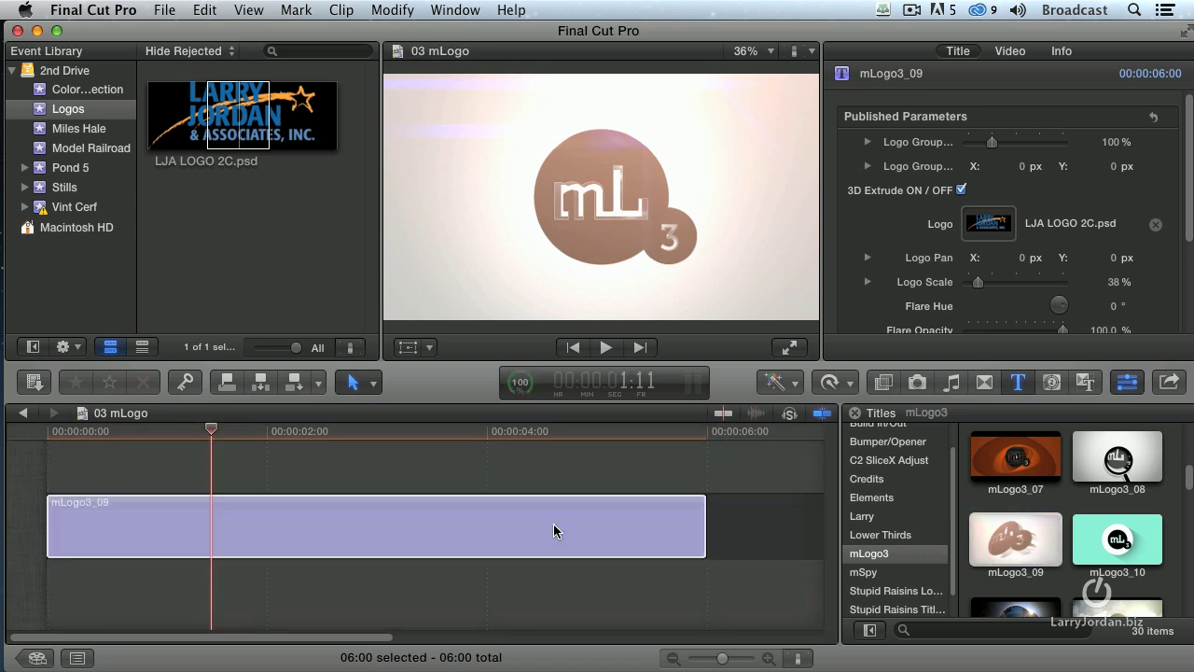
pyautogui.click(552, 527)
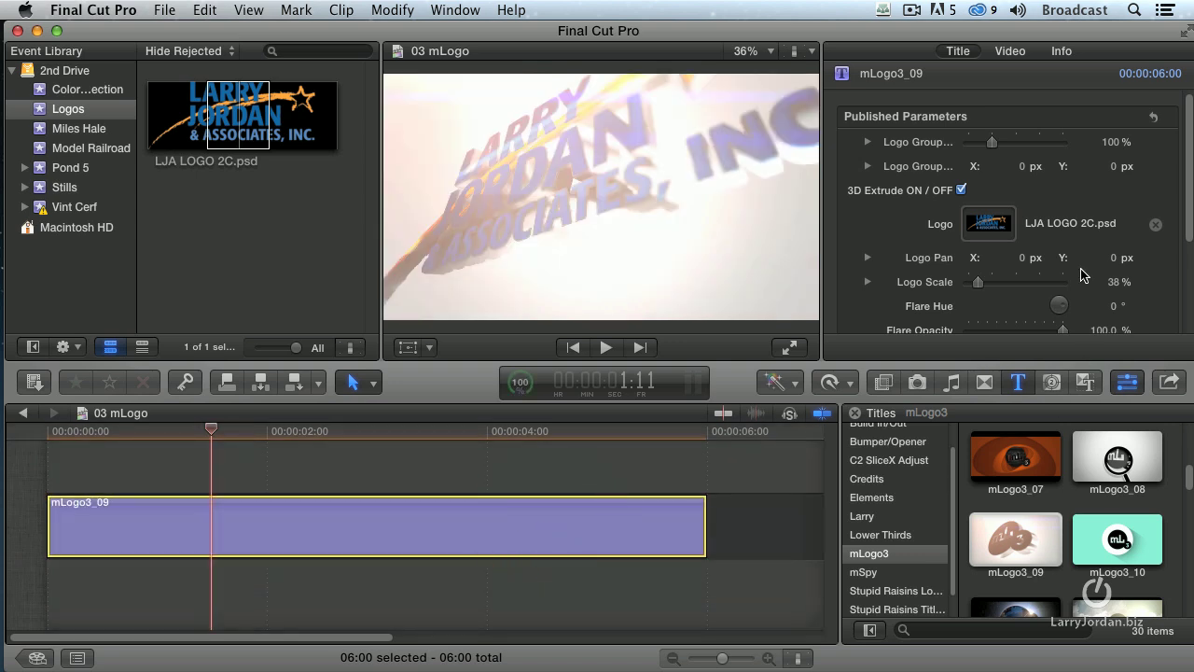
pyautogui.click(969, 66)
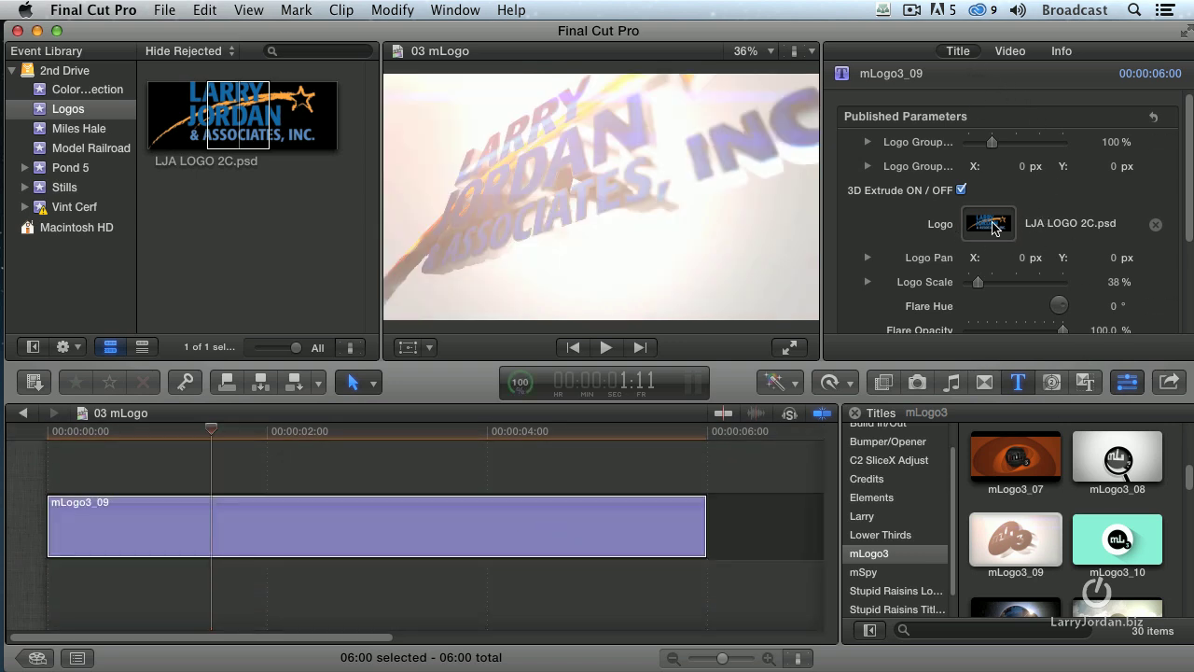
# Clear the Logo drop zone and apply LJA LOGO 2C.psd as its source clip.
pyautogui.click(1157, 230)
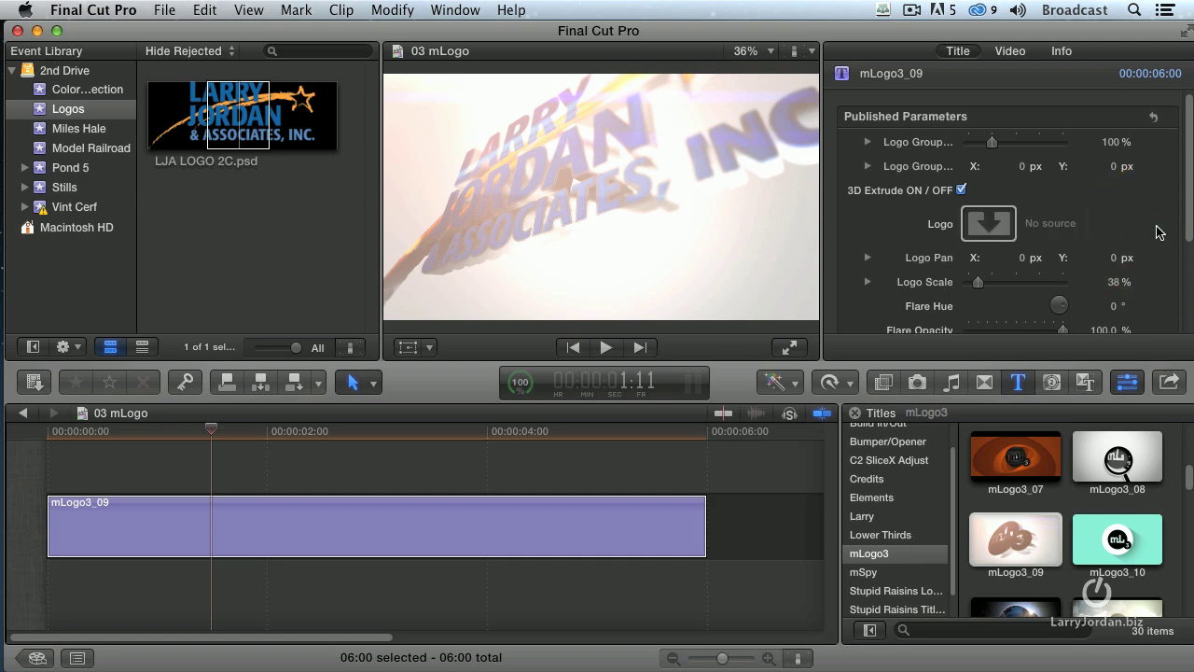
pyautogui.click(993, 232)
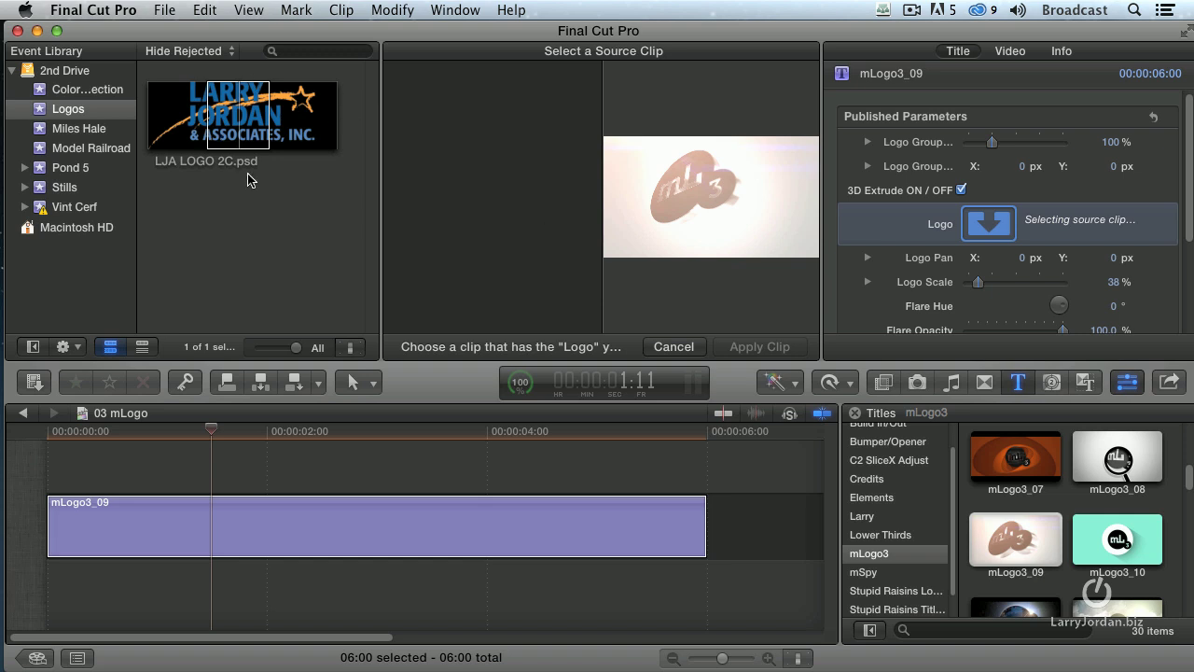
pyautogui.click(205, 170)
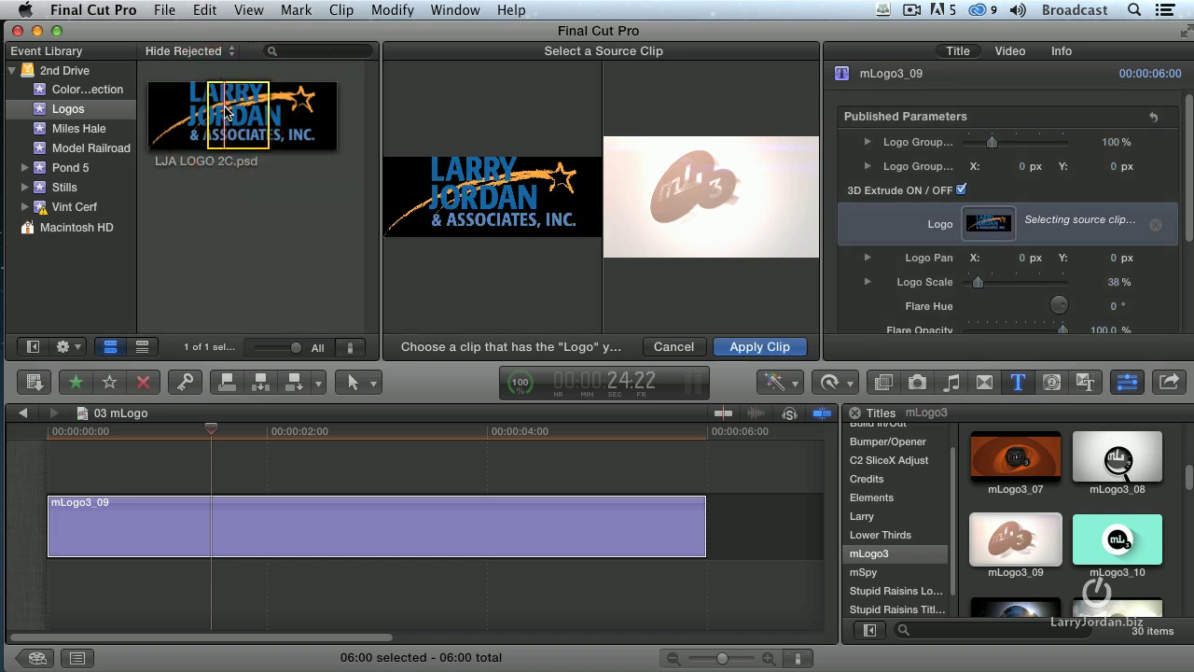
pyautogui.click(752, 346)
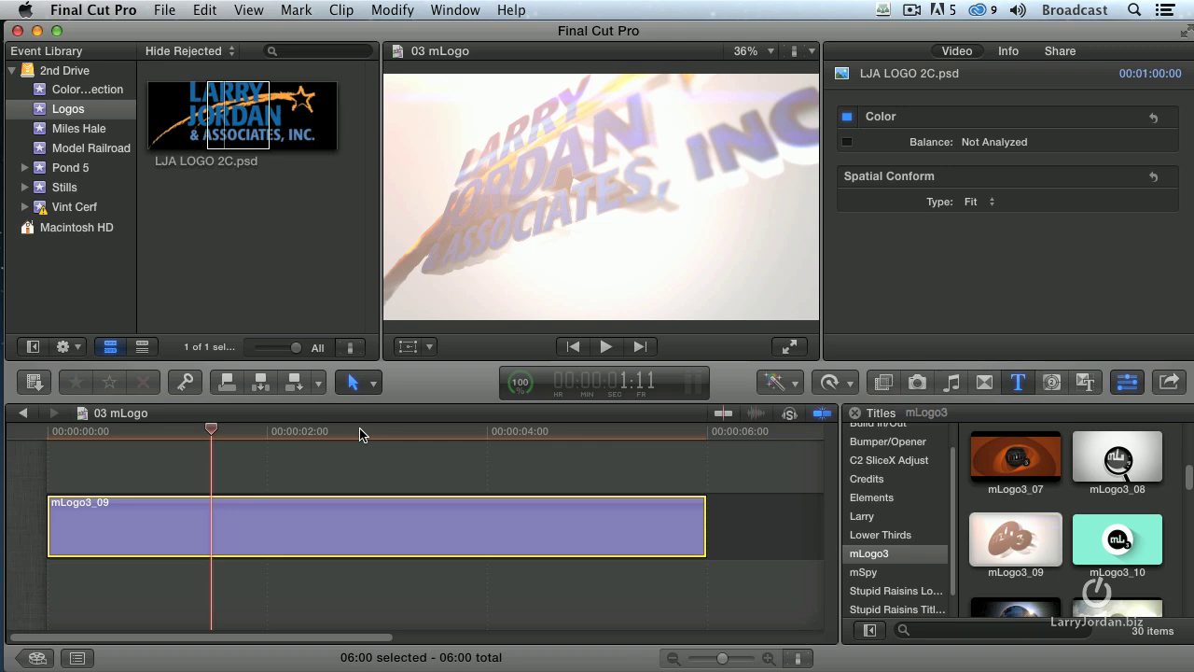
# Delete the mLogo3_09 title from the 03 mLogo timeline.
pyautogui.click(361, 431)
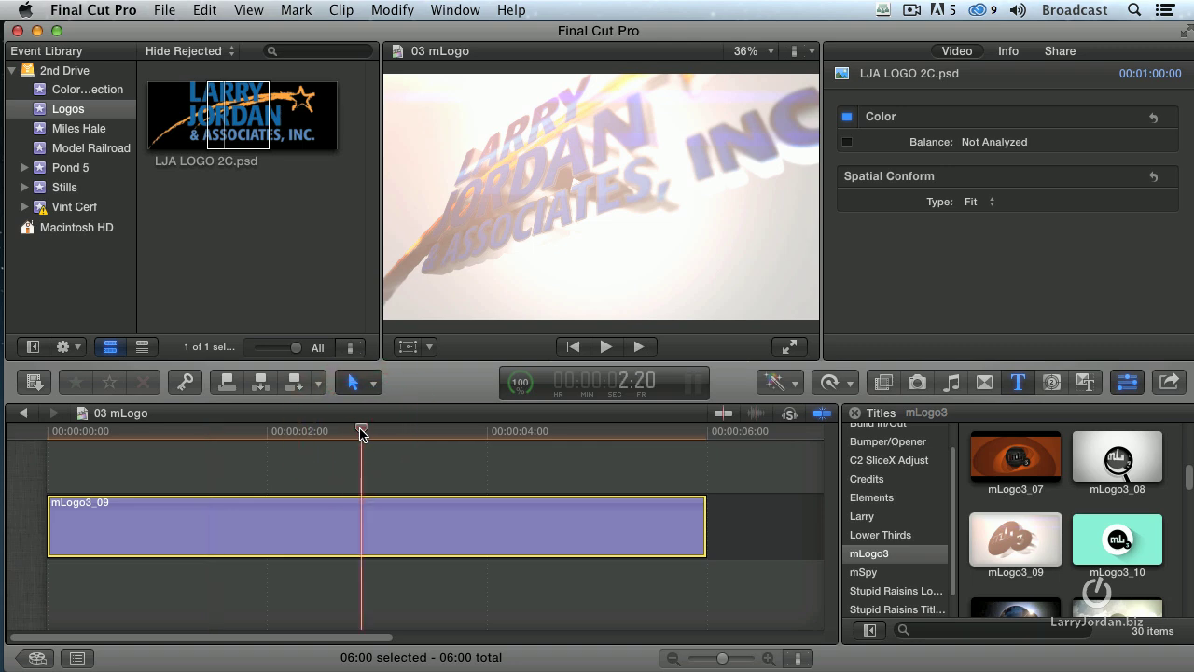
pyautogui.click(550, 538)
pyautogui.press('Delete')
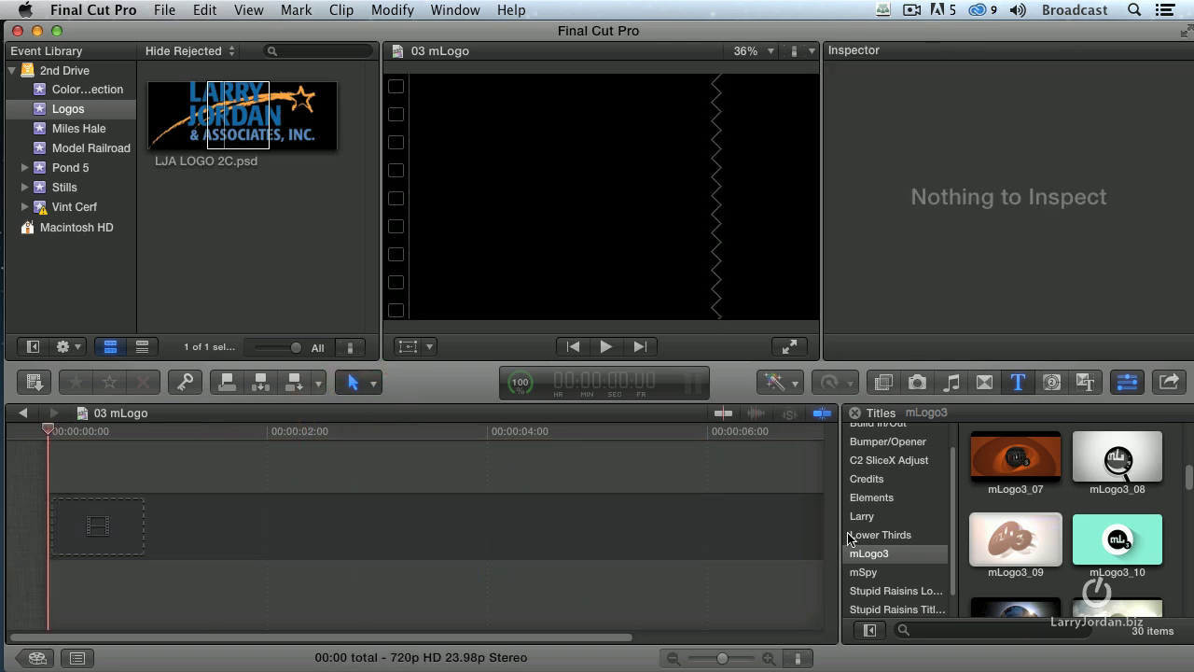
# Add the mLogo3_13 template to the timeline with 720p HD video format.
pyautogui.scroll(-3, 1071, 534)
pyautogui.scroll(-2, 1071, 534)
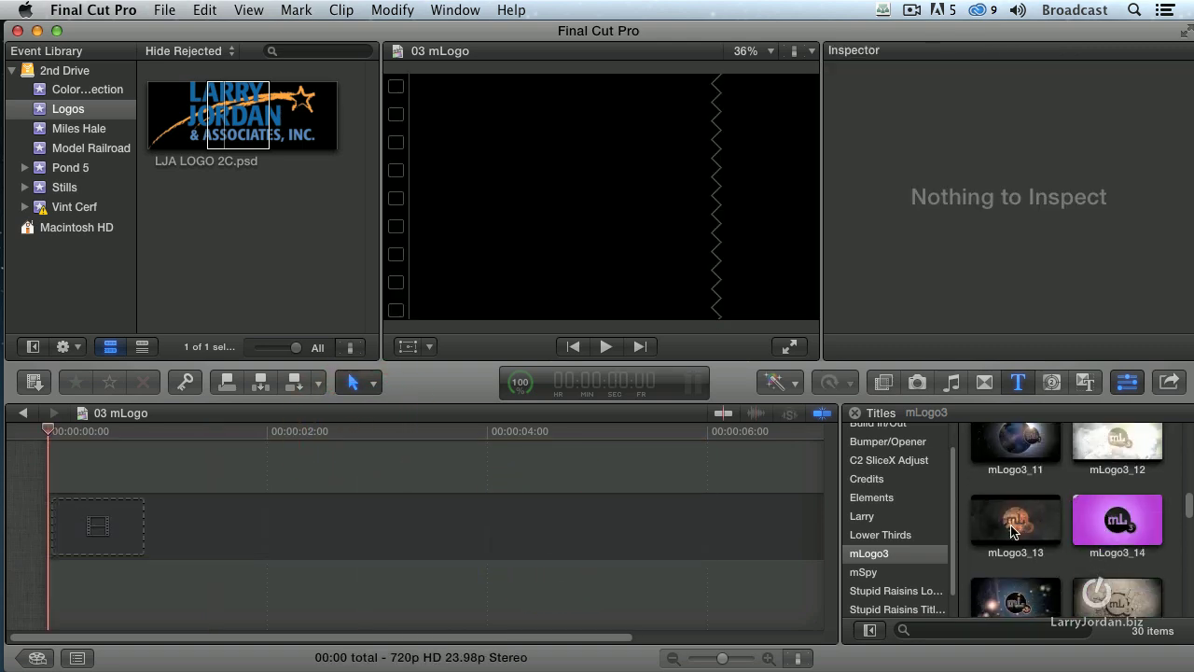
pyautogui.moveTo(1016, 521); pyautogui.dragTo(408, 538)
pyautogui.click(477, 107)
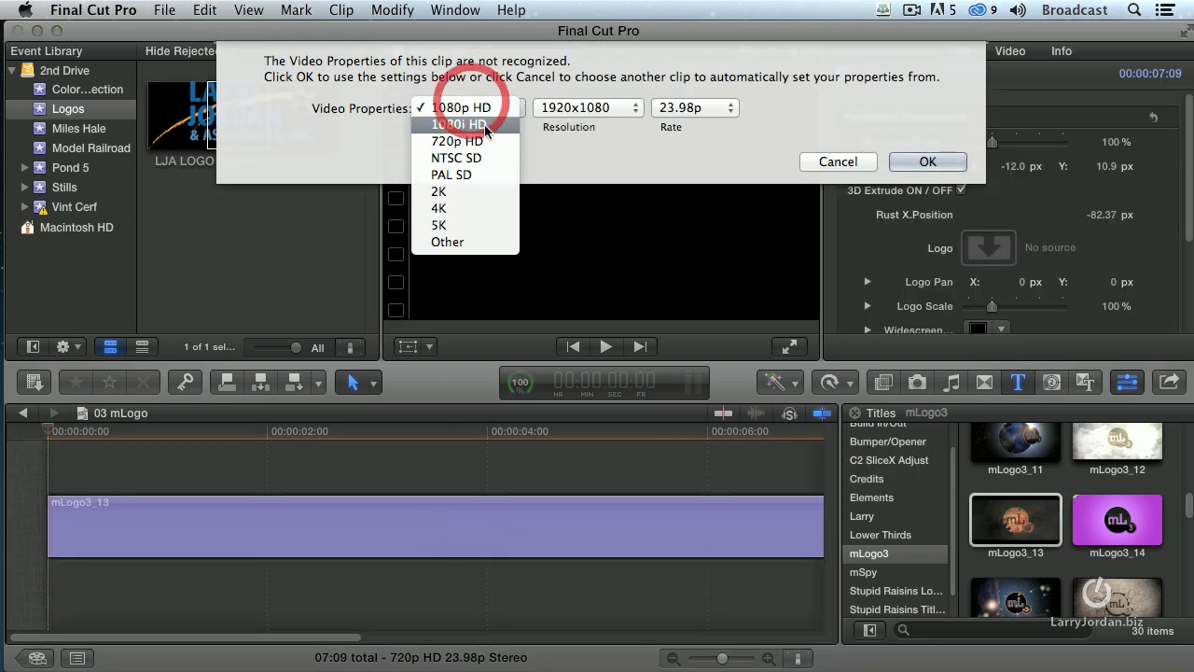
pyautogui.click(494, 146)
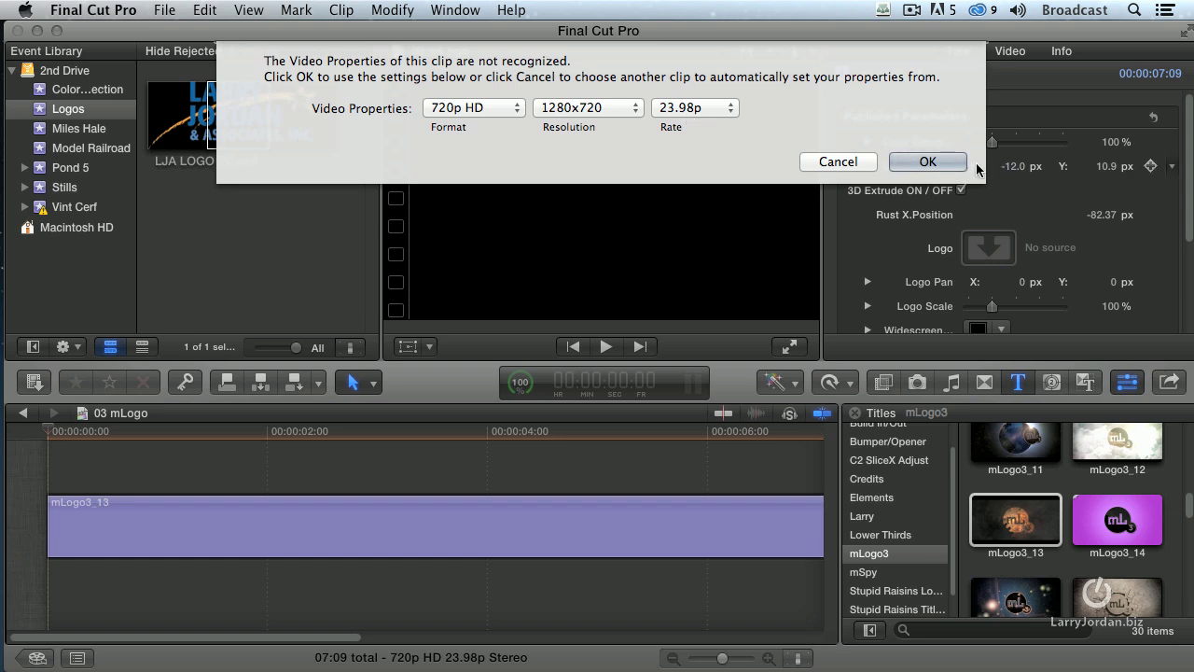
pyautogui.click(947, 163)
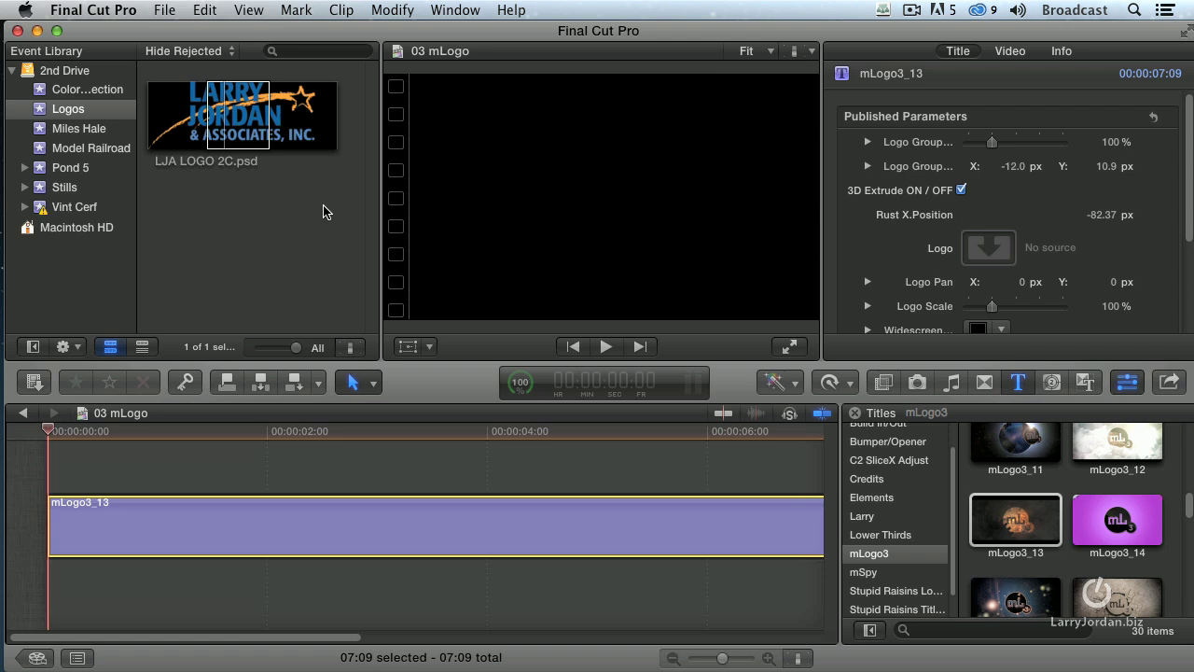
# Apply LJA LOGO 2C.psd to the mLogo3_13 title's Logo drop zone.
pyautogui.click(396, 507)
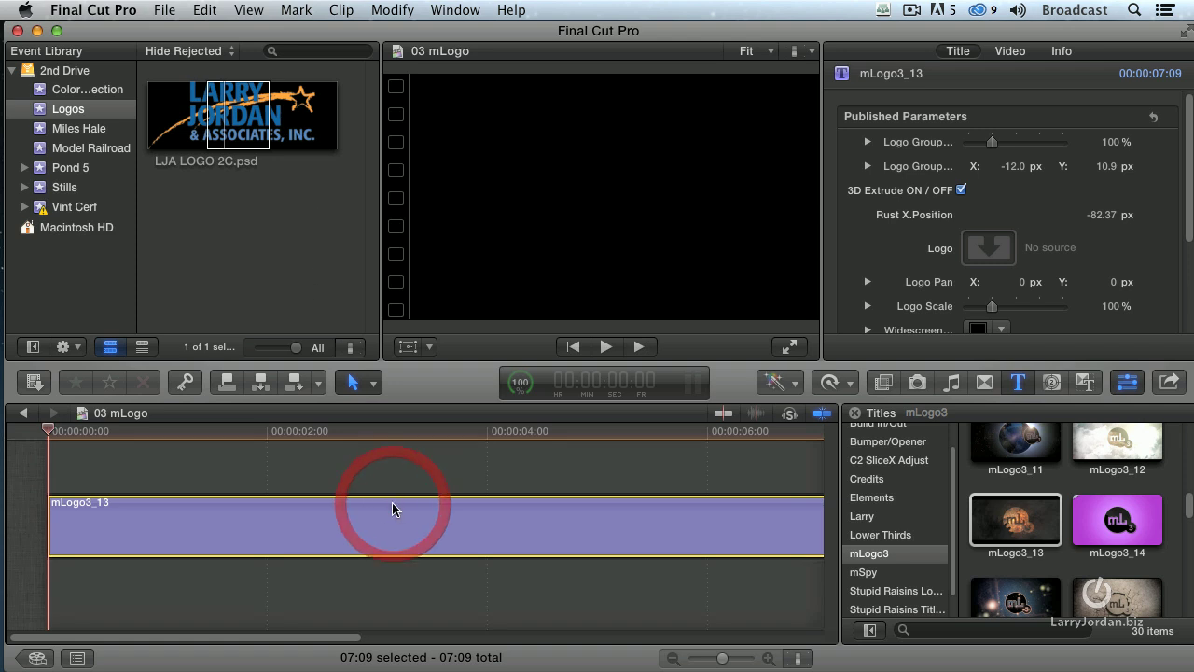
pyautogui.click(989, 248)
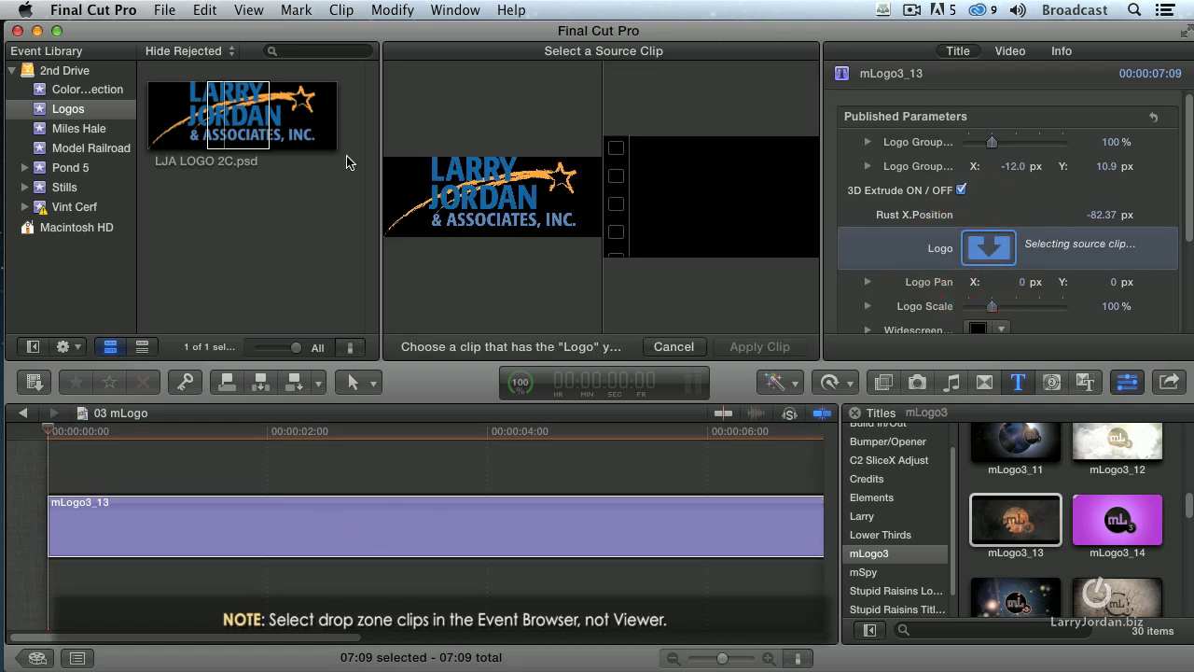
pyautogui.click(469, 183)
pyautogui.click(235, 114)
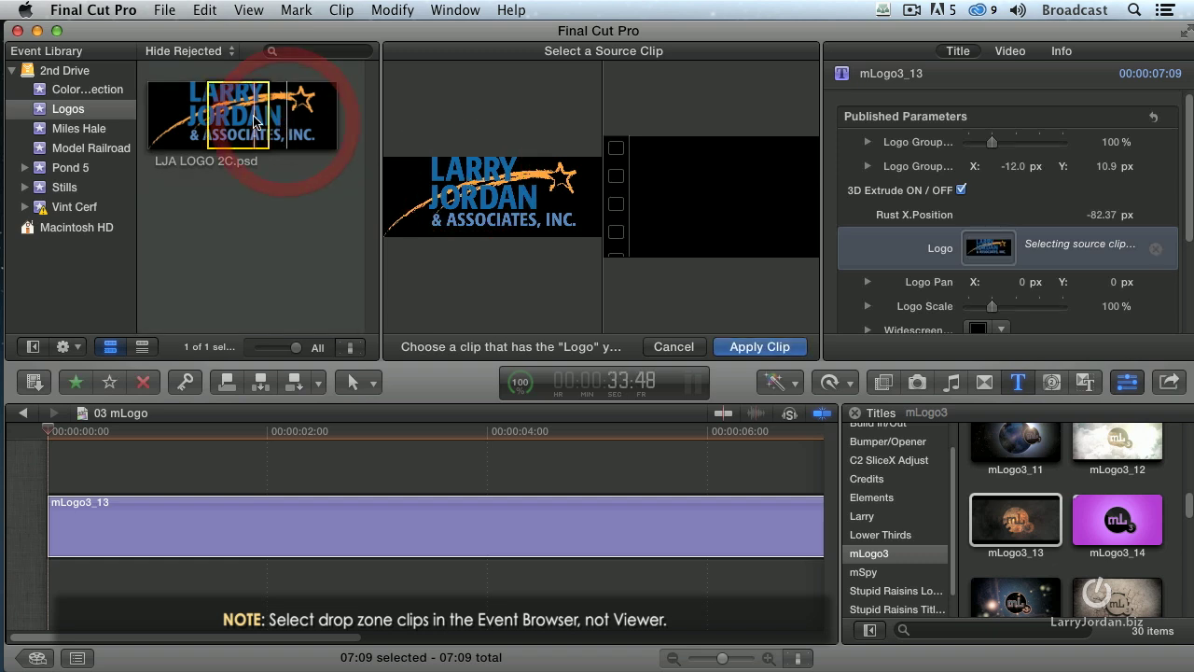
pyautogui.click(768, 344)
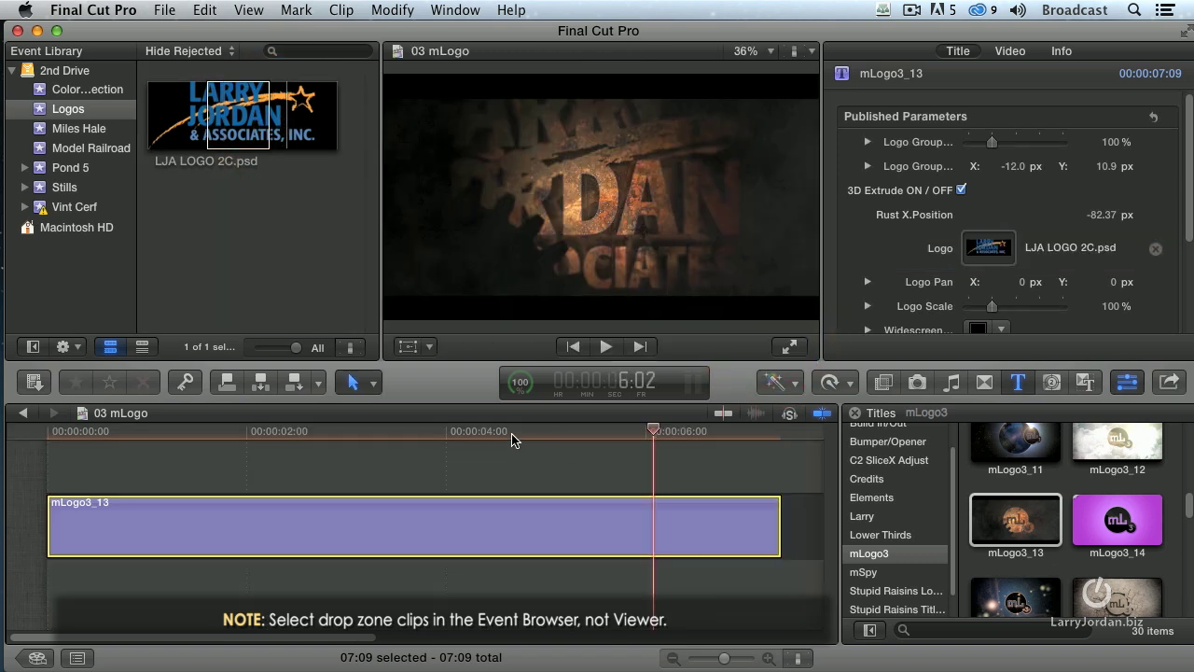
# Scrub the title forward and back to review the applied logo.
pyautogui.click(513, 431)
pyautogui.moveTo(454, 433); pyautogui.dragTo(333, 433)
pyautogui.scroll(-2, 851, 217)
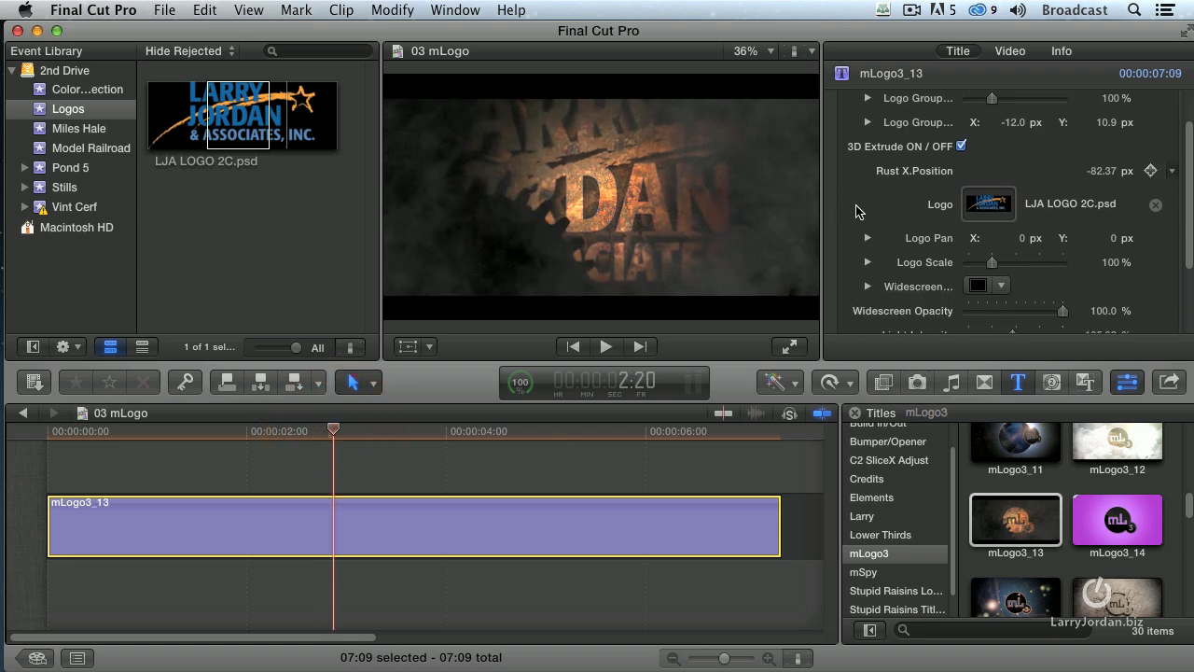
# Set Logo Scale to 27% and review the animation up to 4:00.
pyautogui.moveTo(991, 266); pyautogui.dragTo(977, 267)
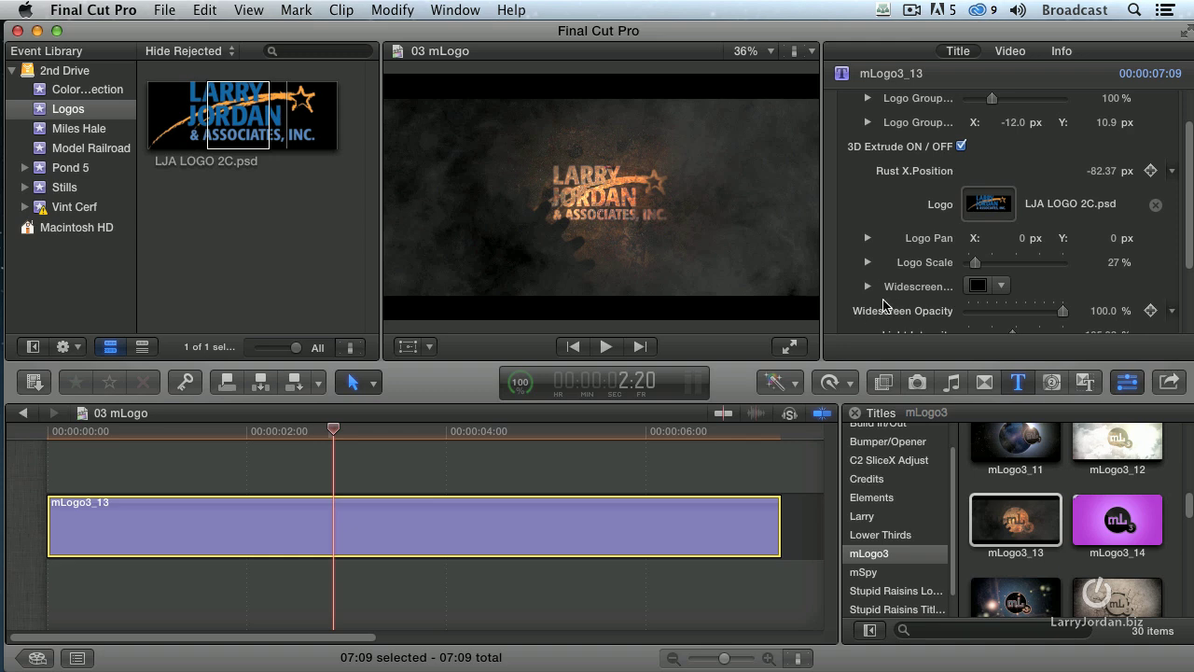
pyautogui.click(237, 440)
pyautogui.moveTo(236, 441); pyautogui.dragTo(177, 440)
pyautogui.moveTo(220, 438); pyautogui.dragTo(459, 454)
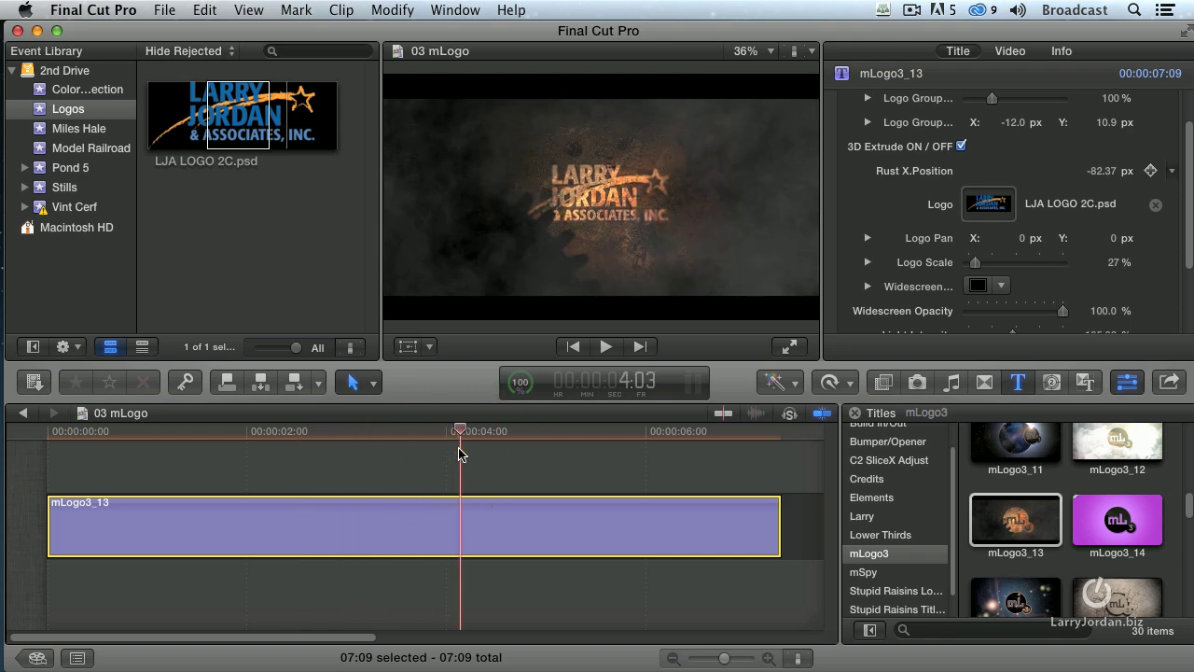